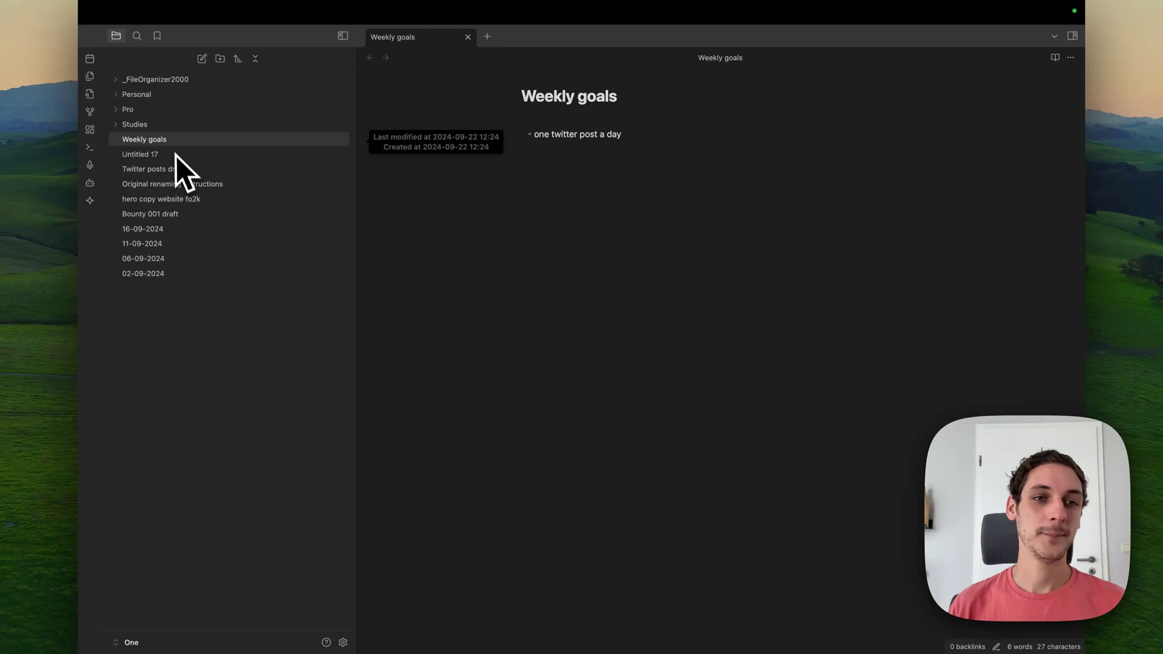
Step: Expand and collapse Pro, its Demos and File Organizer 2000 subfolders to browse them
{"action": "left_click", "coordinate": [115, 111]}
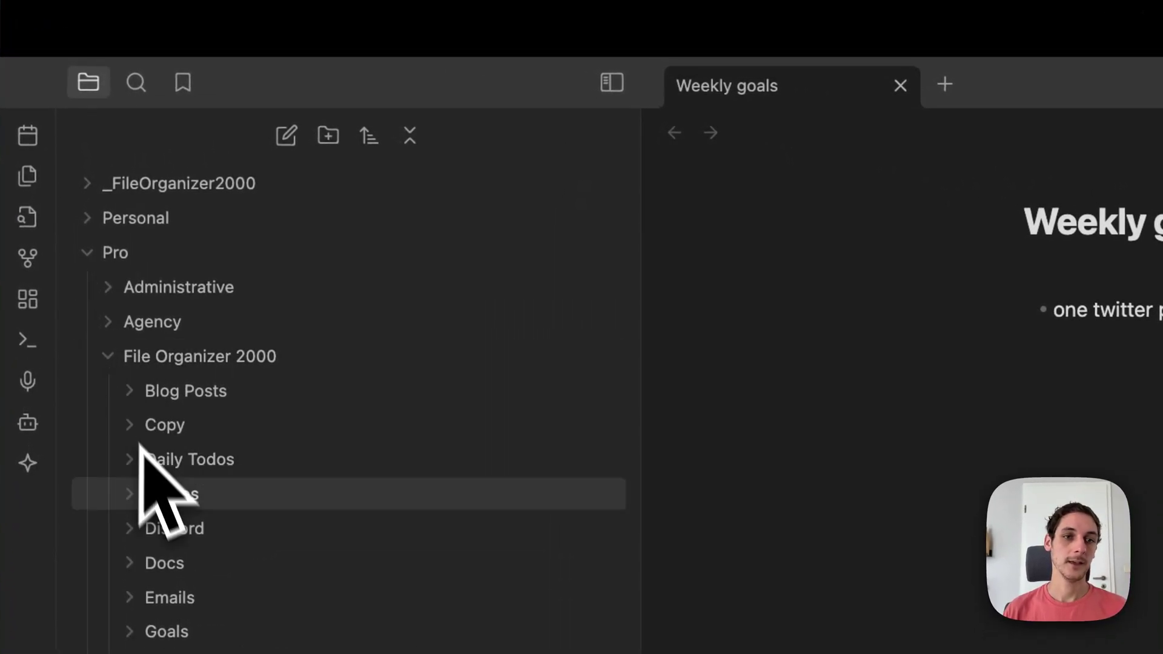
{"action": "left_click", "coordinate": [137, 494]}
{"action": "left_click", "coordinate": [138, 494]}
{"action": "left_click", "coordinate": [114, 356]}
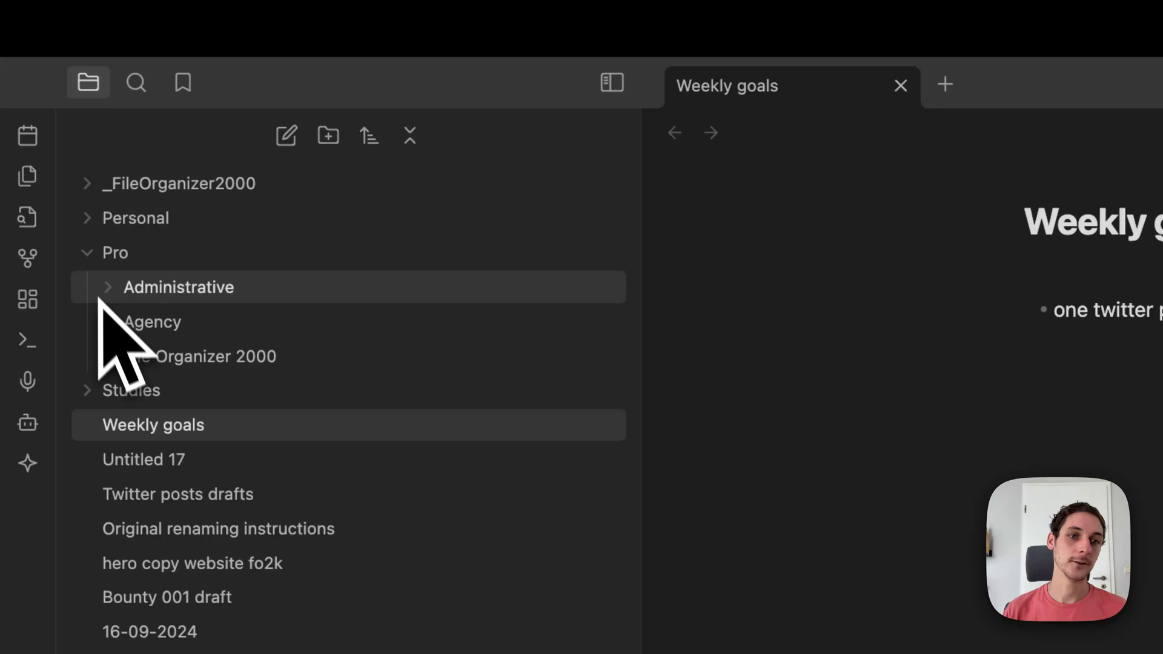
{"action": "left_click", "coordinate": [90, 264]}
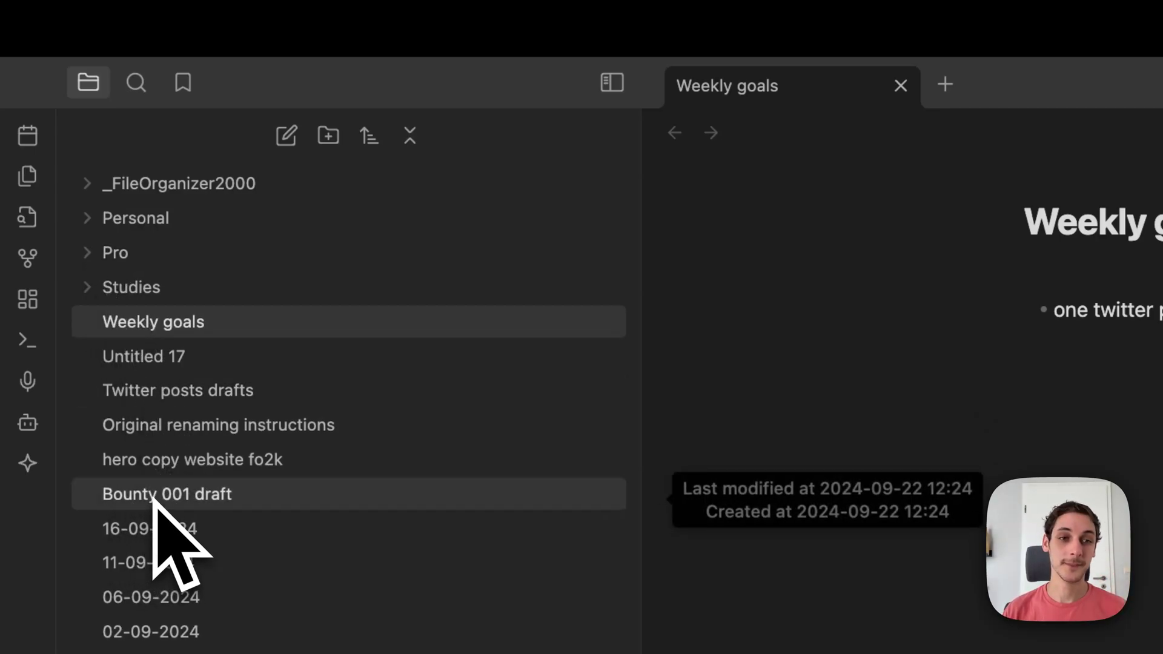
Step: Try dragging Bounty 001 draft into a folder, then browse Studies and its Master's Thesis subfolder
{"action": "left_click_drag", "start_coordinate": [184, 511], "coordinate": [159, 498]}
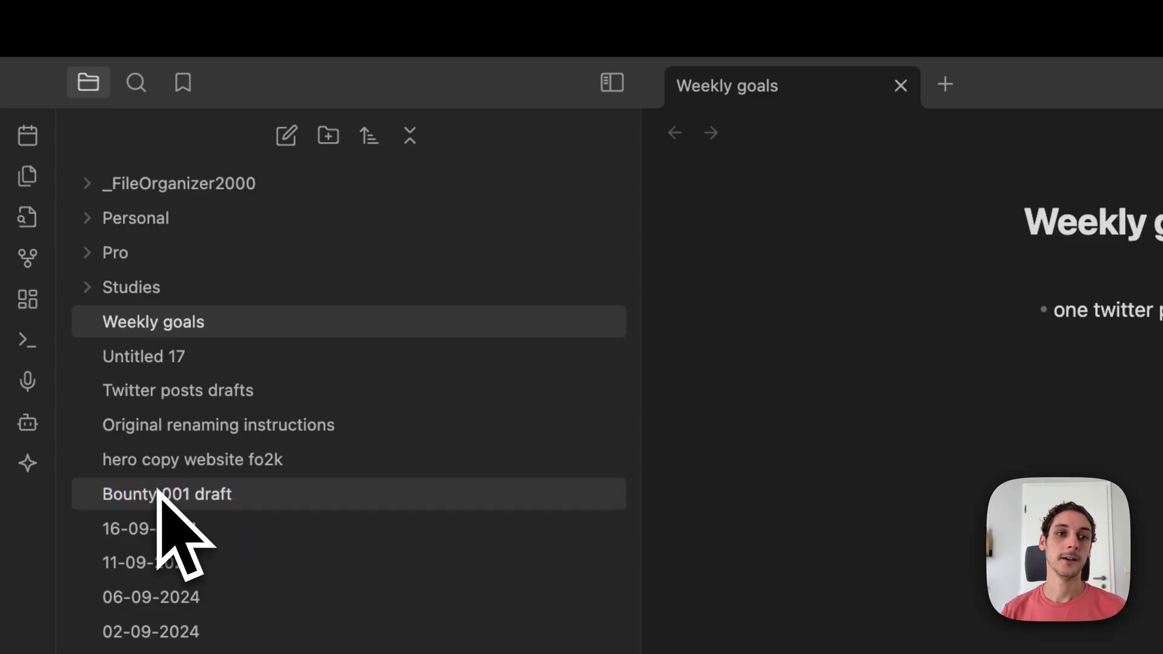
{"action": "left_click", "coordinate": [87, 285]}
{"action": "left_click", "coordinate": [118, 322]}
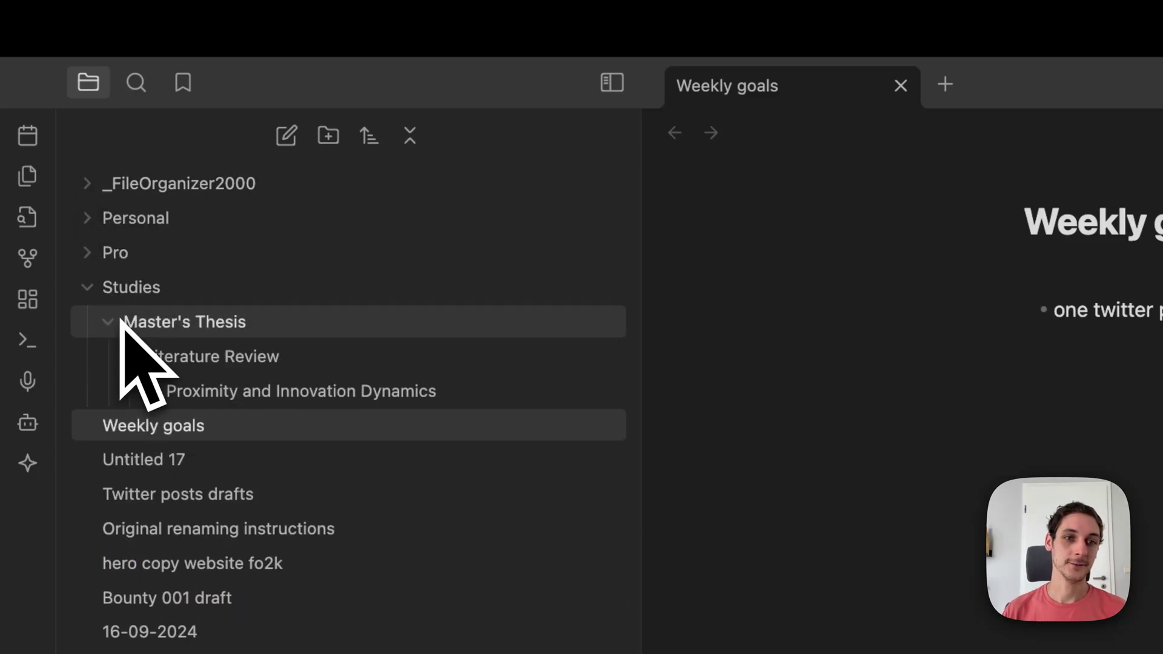
{"action": "left_click", "coordinate": [95, 300]}
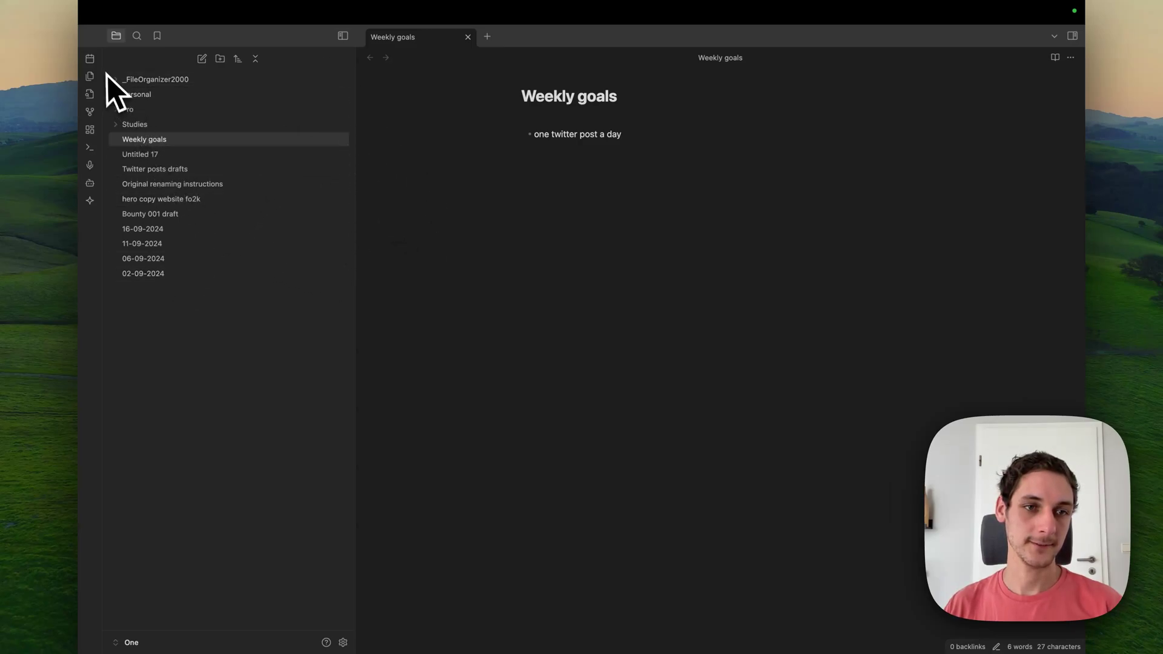
Step: In the Fo2k assistant, give Weekly goals the #goals tag, the Daily Twitter Engagement Plan title and the Goals folder
{"action": "left_click", "coordinate": [91, 203]}
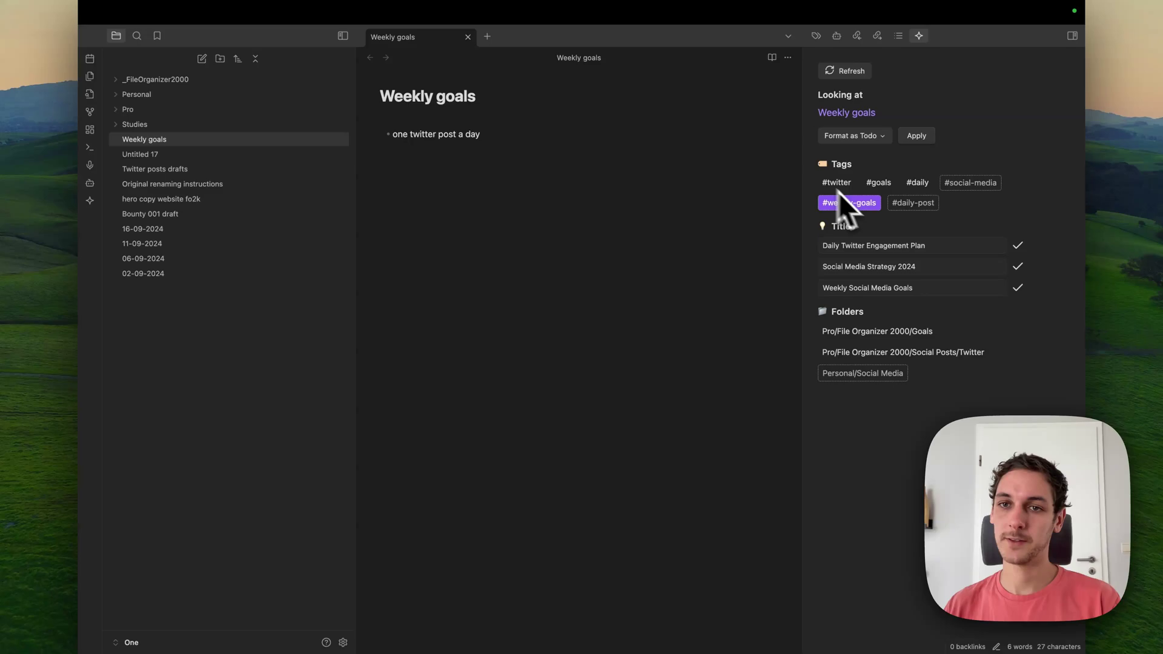
{"action": "left_click", "coordinate": [883, 186]}
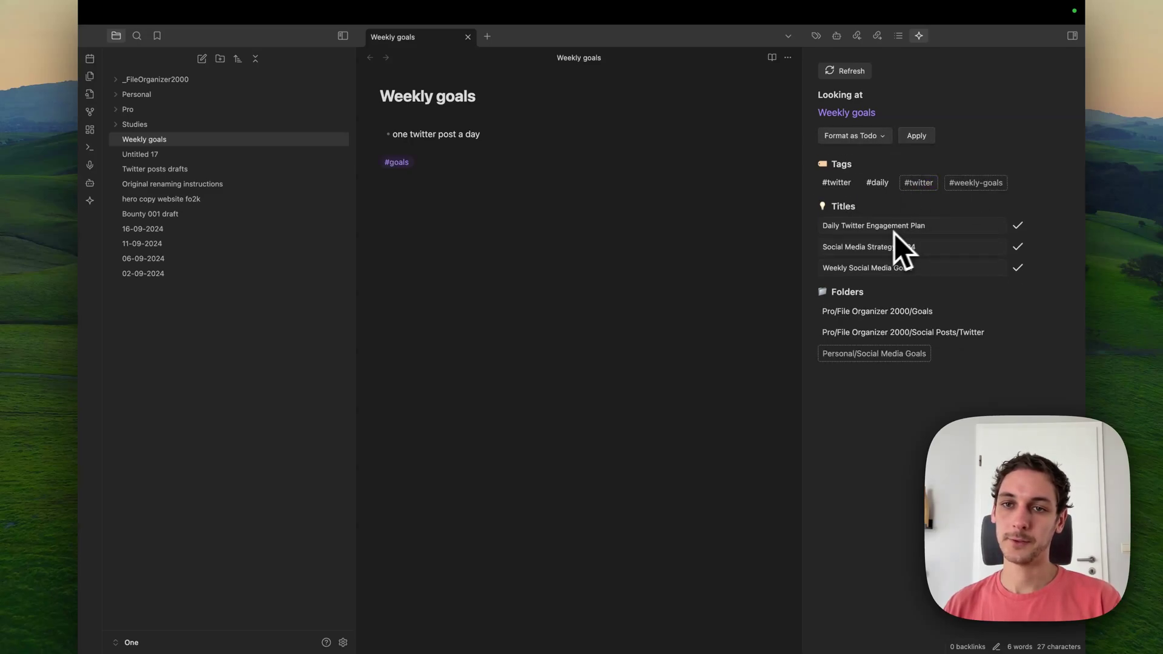
{"action": "left_click", "coordinate": [1019, 228]}
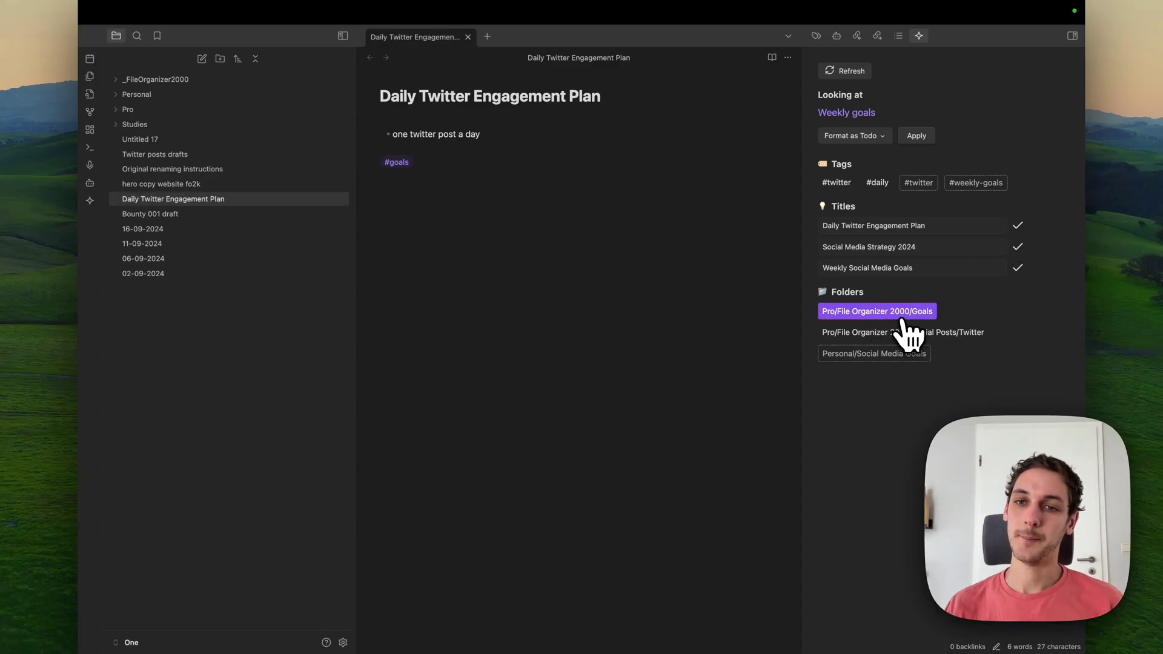
{"action": "left_click", "coordinate": [902, 319]}
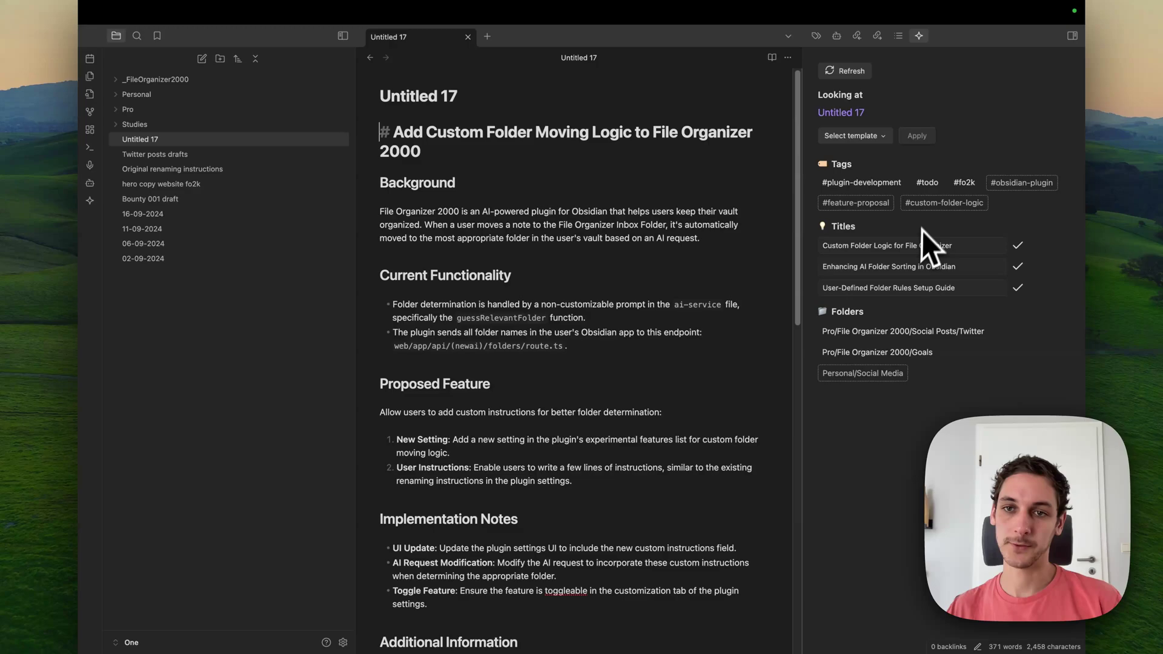
Step: Retitle Untitled 17 'Custom Folder Logic for File Organizer', tag it #plugin-development, and file it in Feature Requests
{"action": "left_click", "coordinate": [1019, 246]}
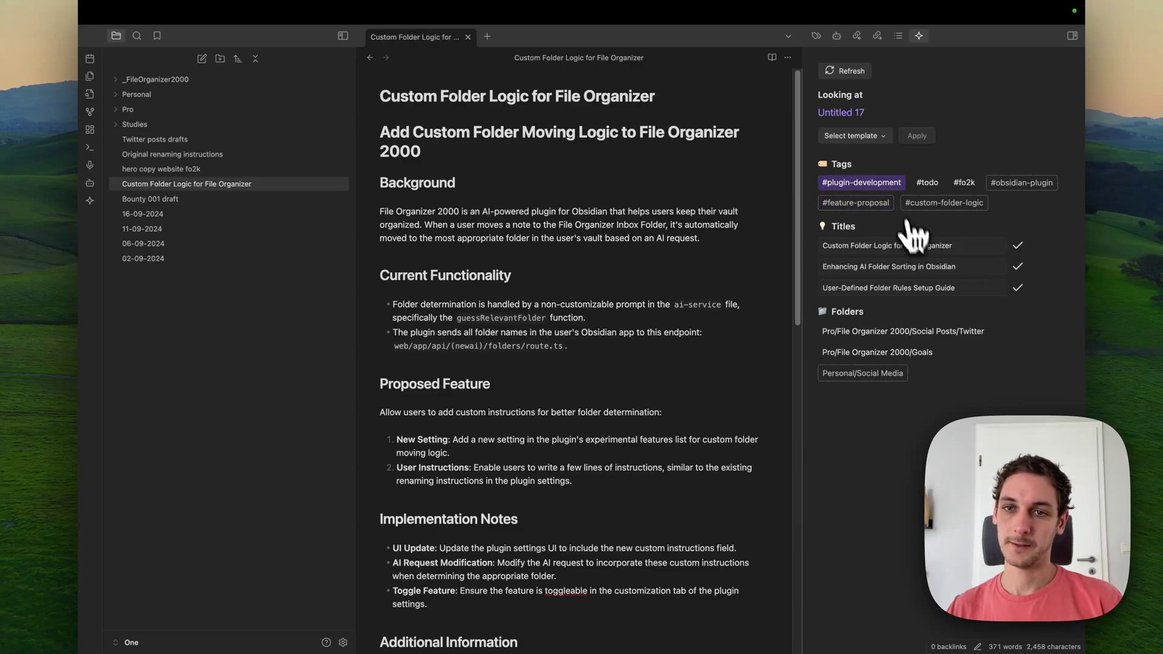
{"action": "left_click", "coordinate": [877, 187]}
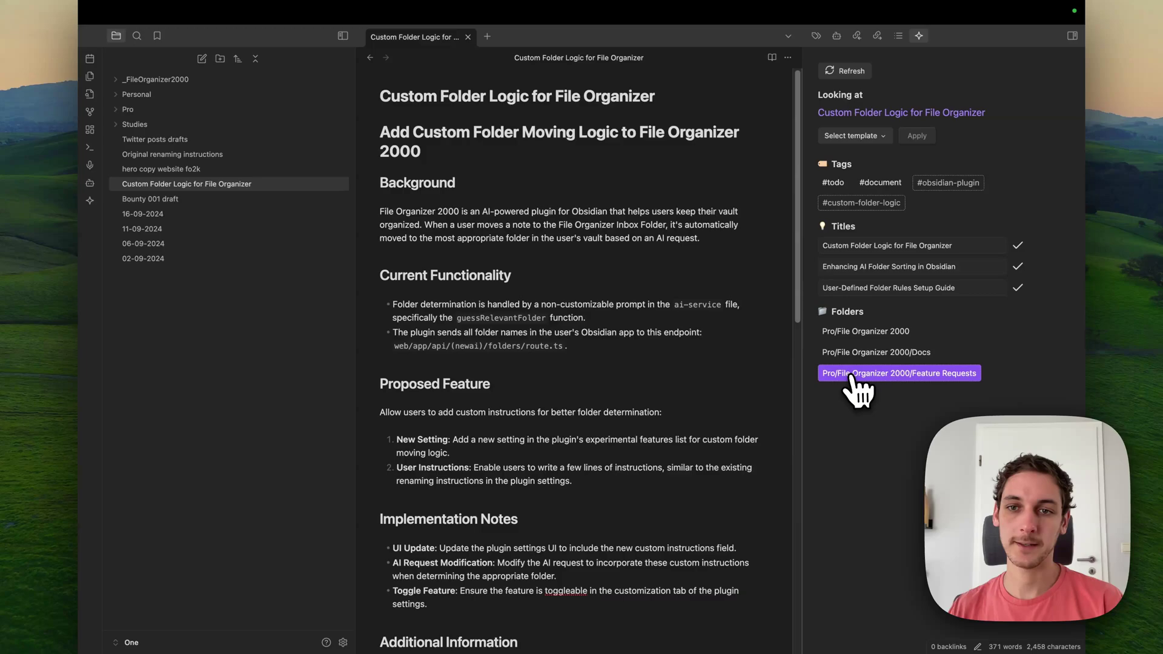
{"action": "left_click", "coordinate": [885, 373]}
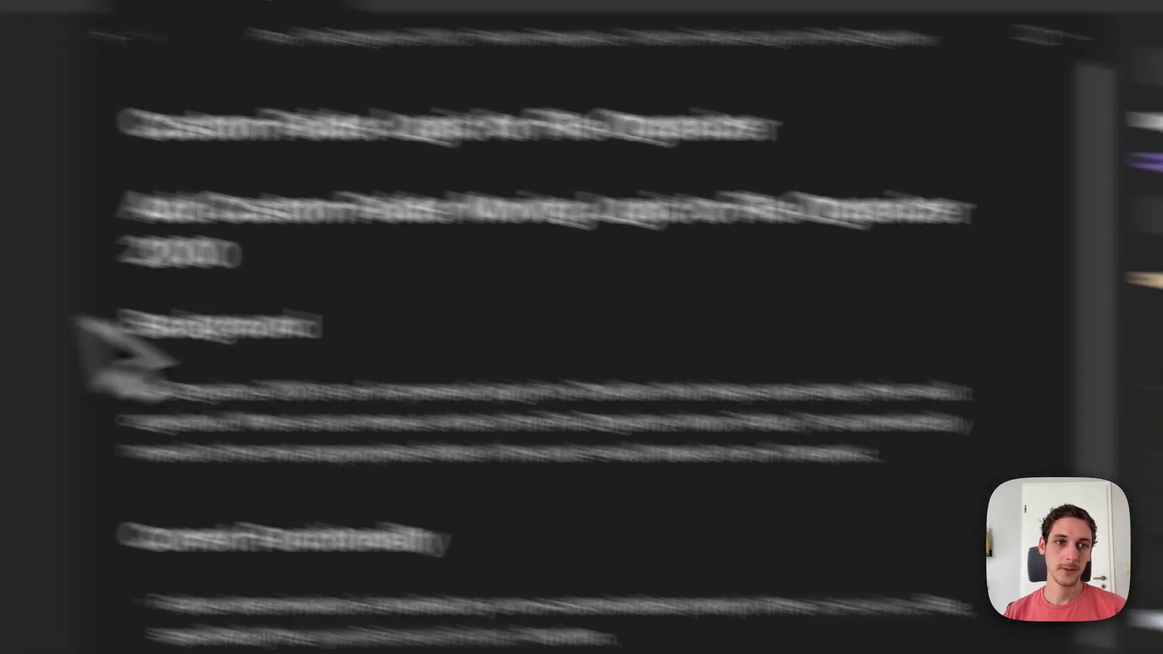
{"action": "left_click", "coordinate": [208, 145]}
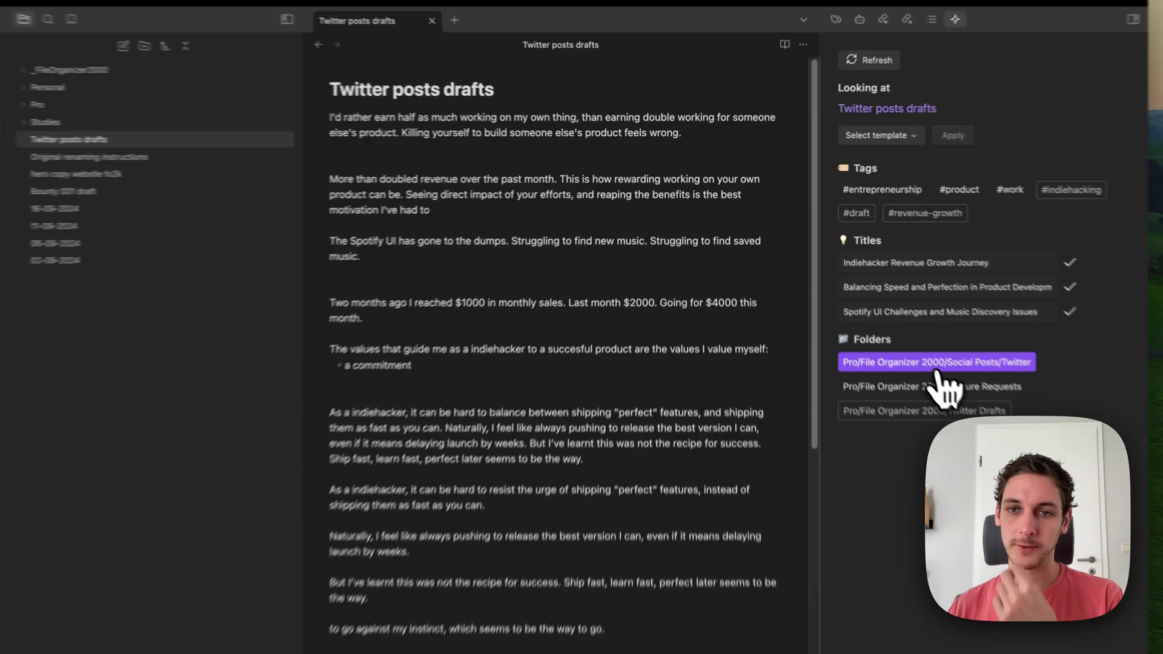
Step: File Twitter posts drafts to Social Posts/Twitter, Original renaming instructions to Docs, and hero copy website fo2k to Copy
{"action": "left_click", "coordinate": [903, 333]}
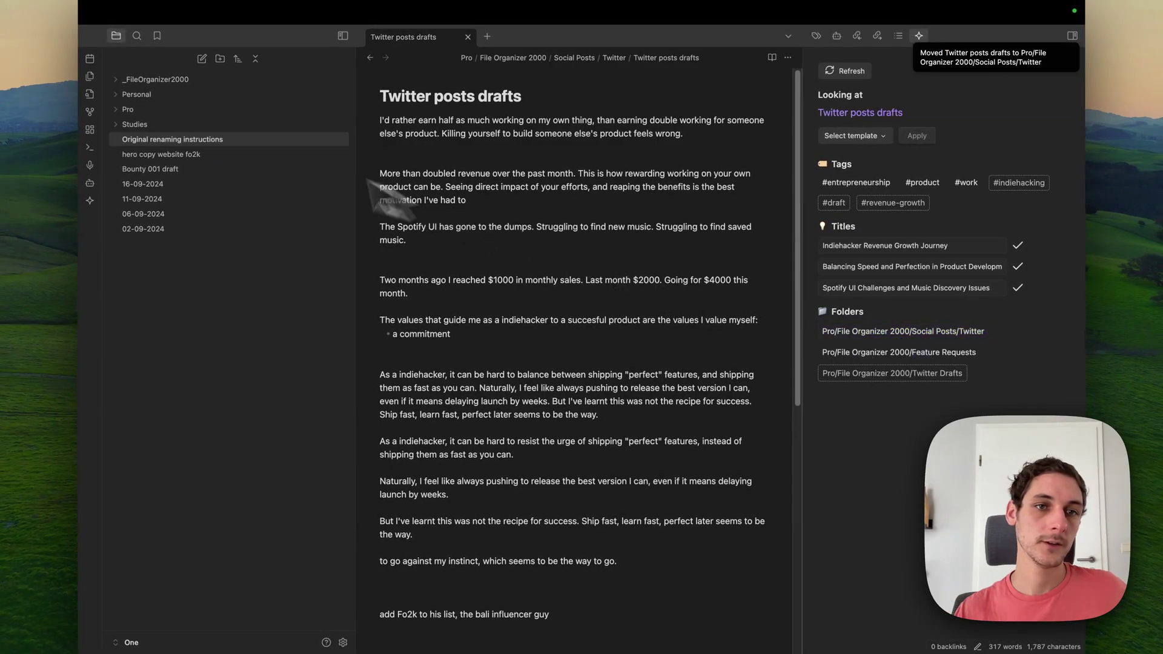
{"action": "left_click", "coordinate": [217, 140]}
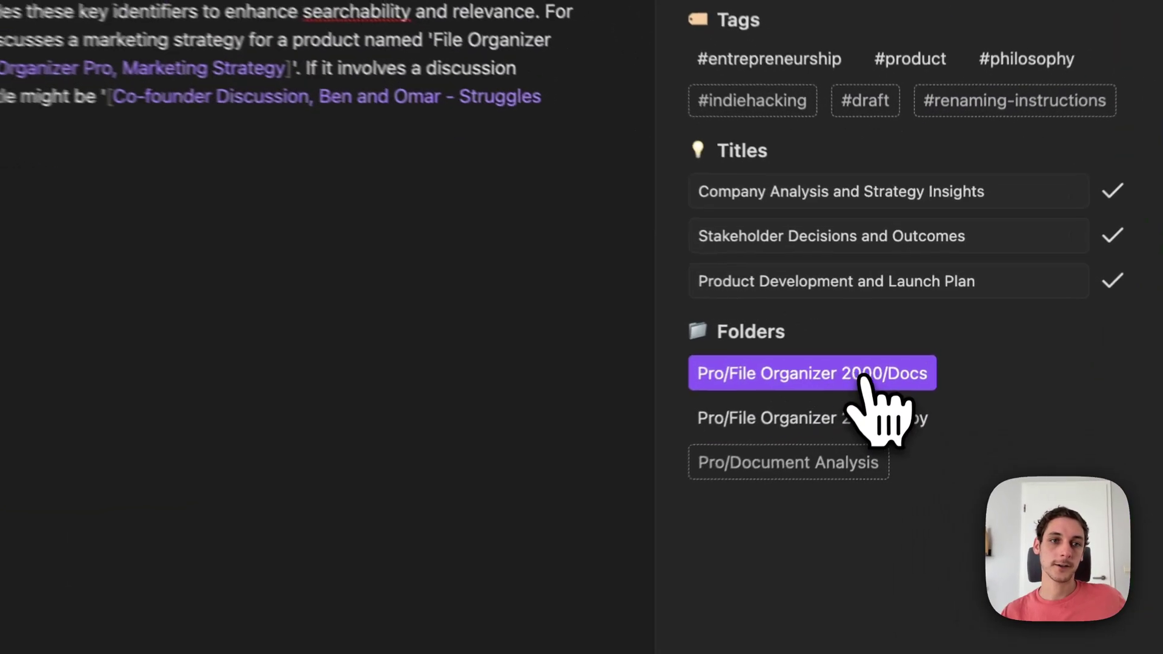
{"action": "left_click", "coordinate": [895, 331]}
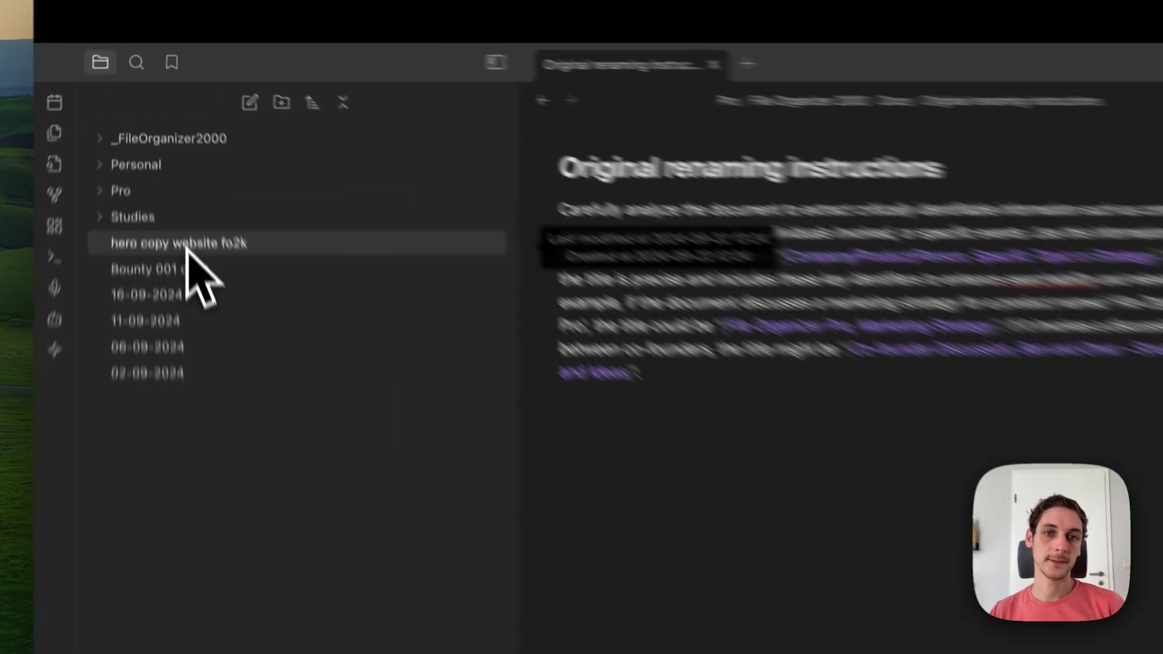
{"action": "left_click", "coordinate": [166, 140]}
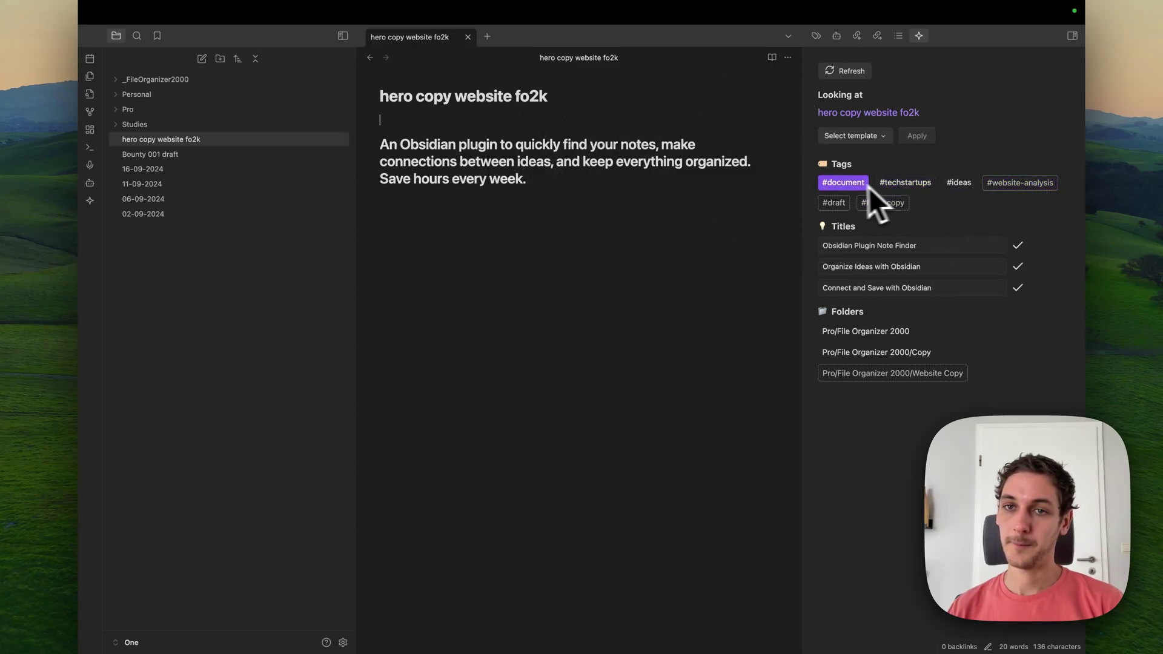
{"action": "left_click", "coordinate": [922, 355]}
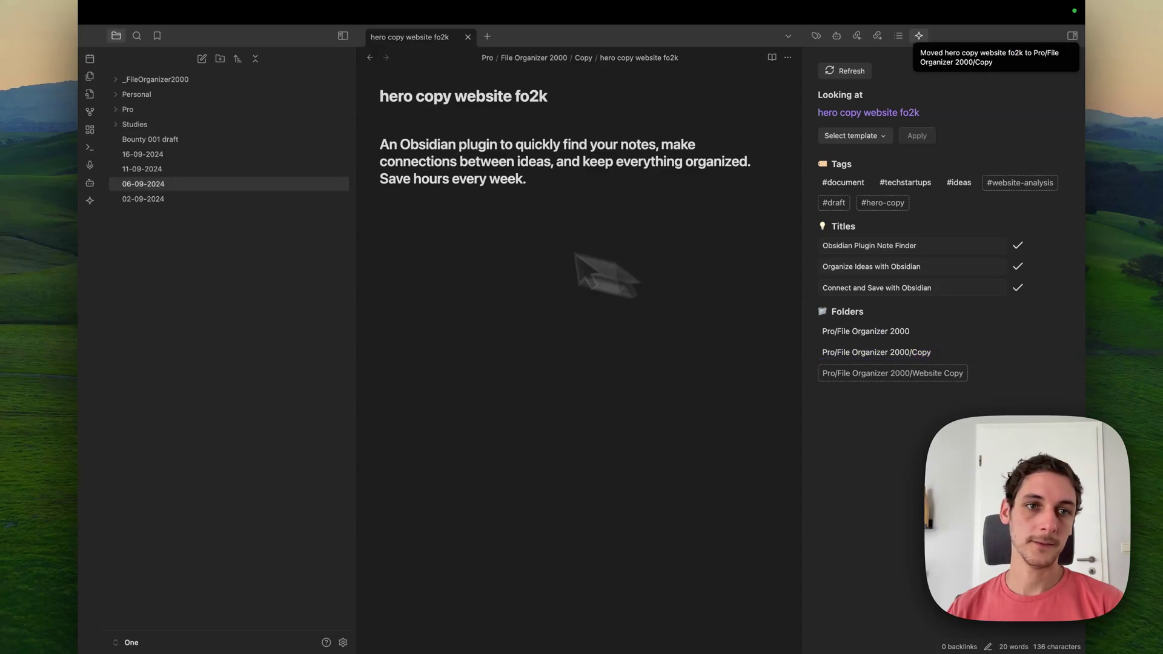
{"action": "left_click", "coordinate": [212, 140]}
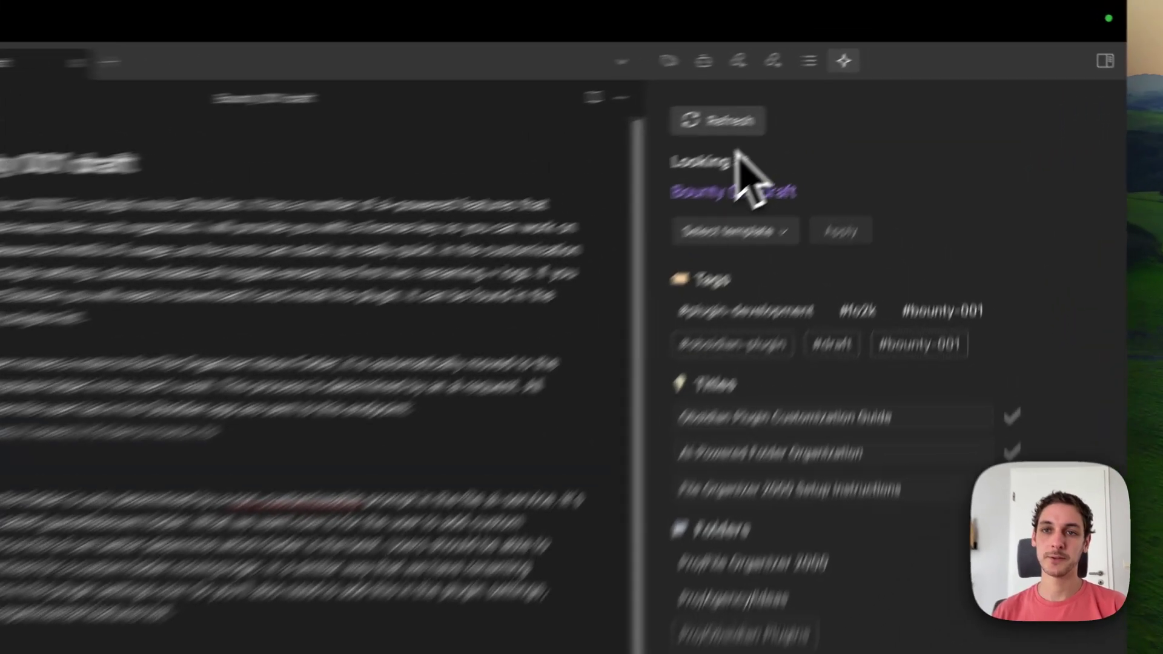
Step: Regenerate suggestions for Bounty 001 draft and move it into Pro/File Organizer 2000/Bounties
{"action": "left_click", "coordinate": [848, 71]}
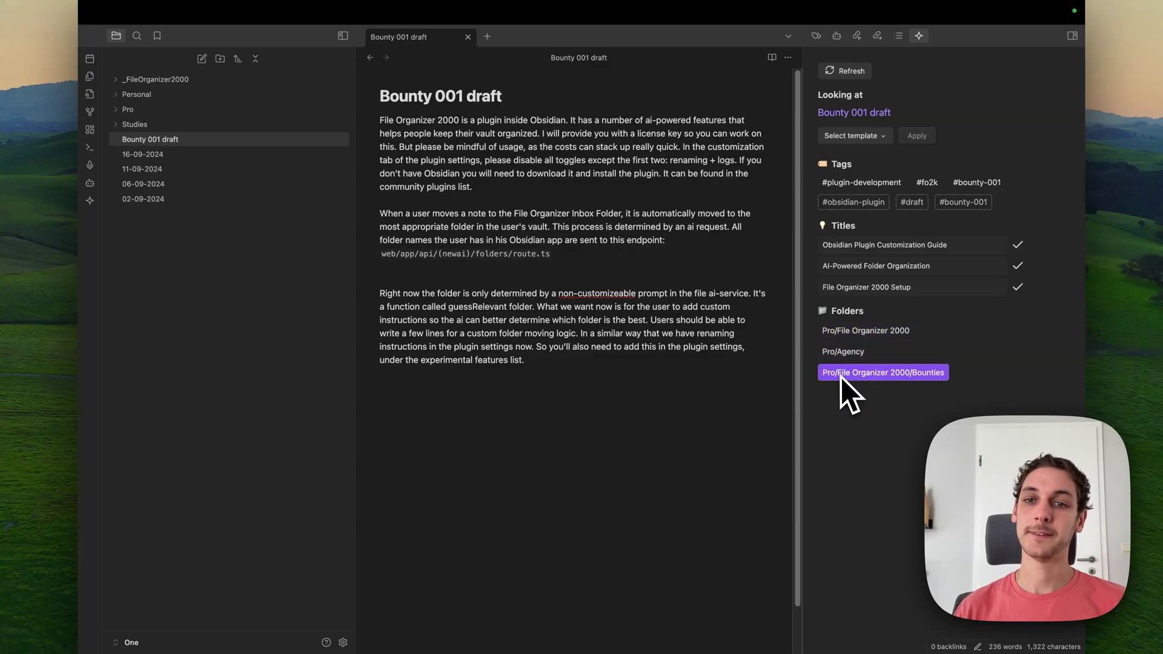
{"action": "left_click", "coordinate": [935, 376]}
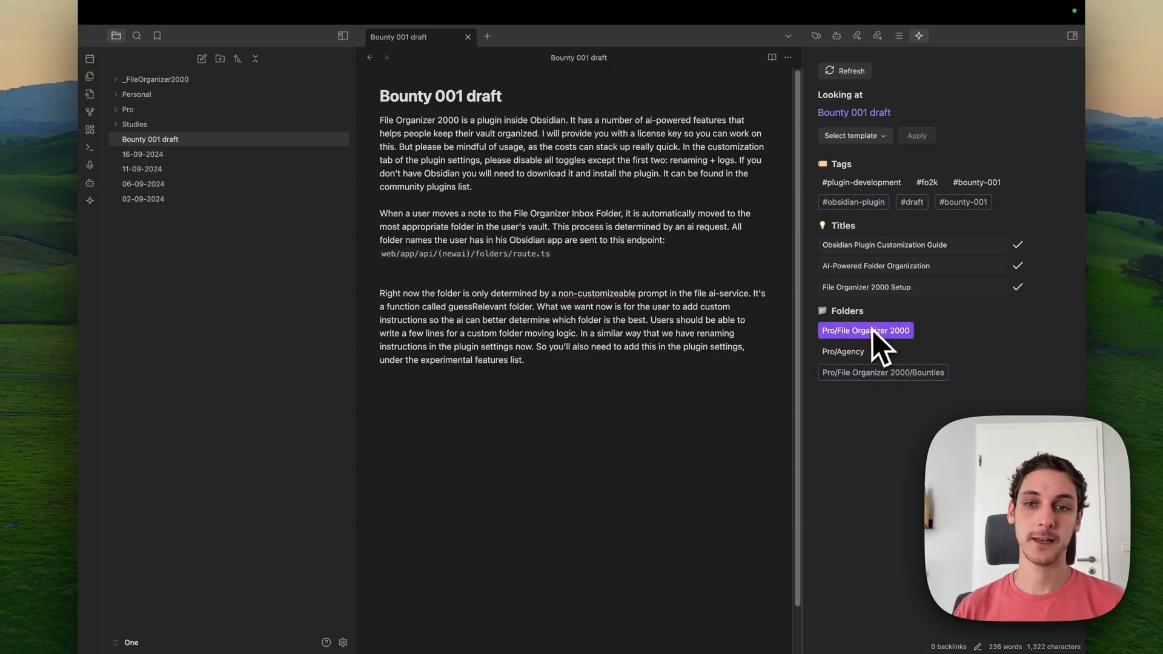
{"action": "left_click", "coordinate": [863, 374]}
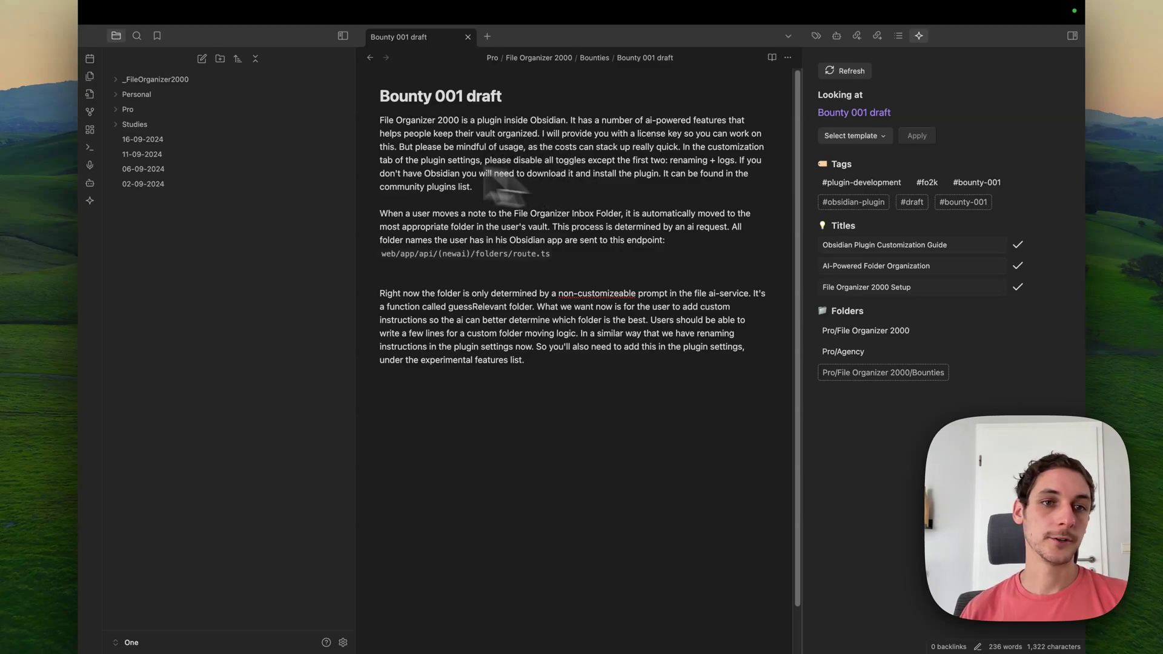
{"action": "left_click", "coordinate": [217, 139]}
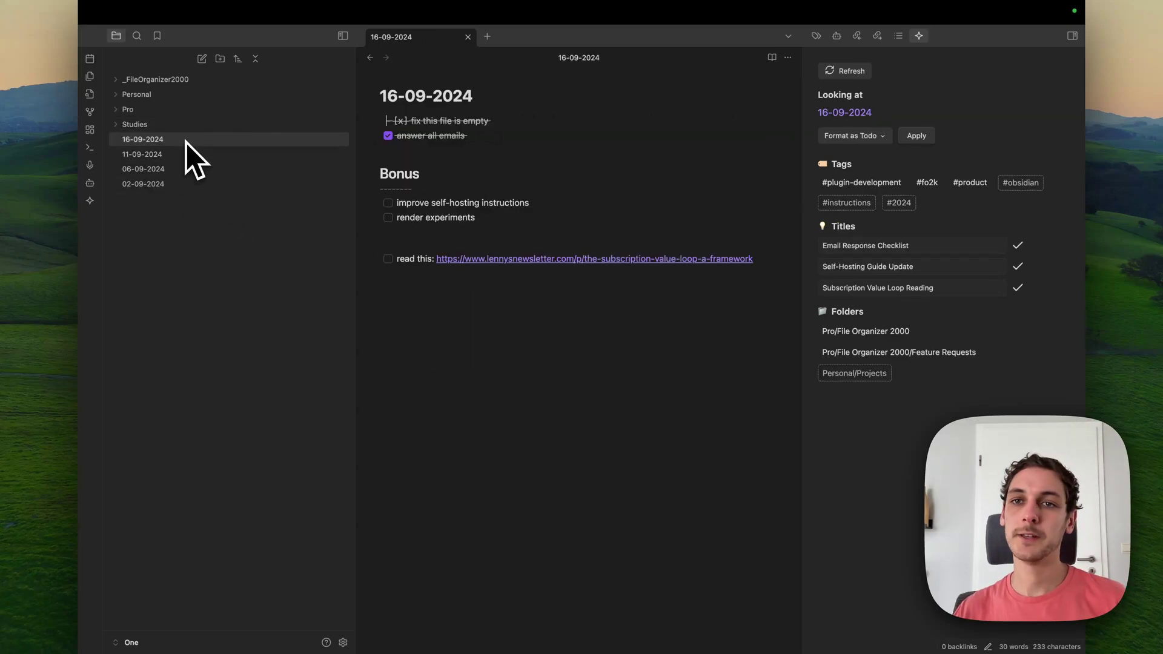
Step: Refresh suggestions for 16-09-2024, move it into Daily Todos, and tag it #todo
{"action": "left_click", "coordinate": [853, 72]}
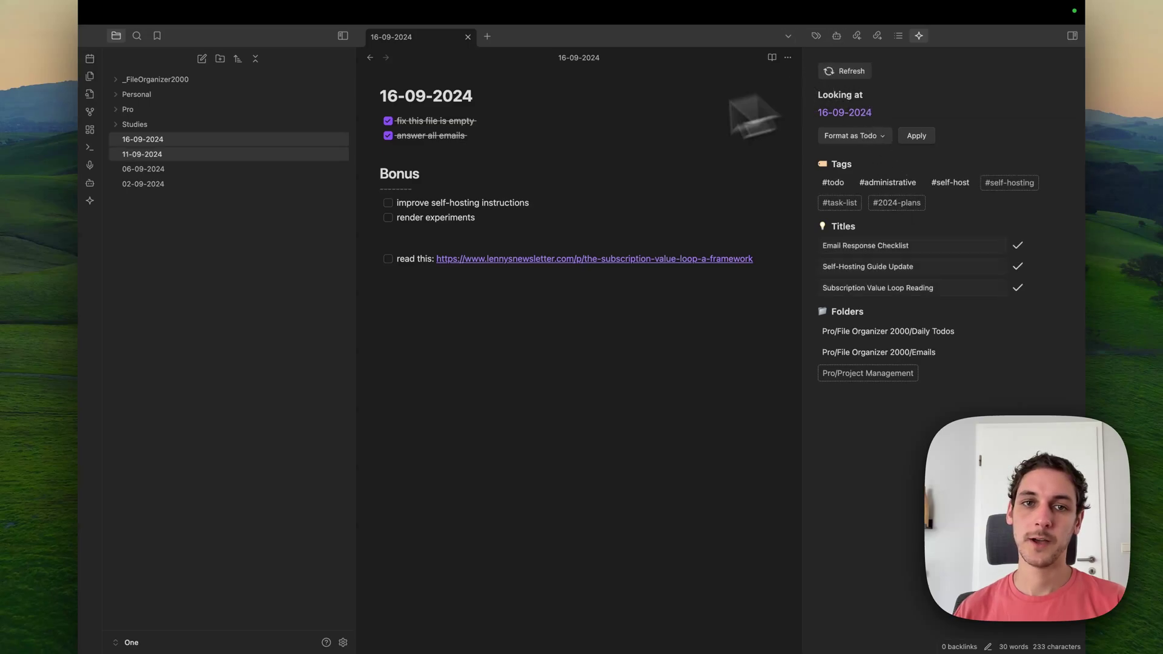
{"action": "left_click", "coordinate": [939, 343]}
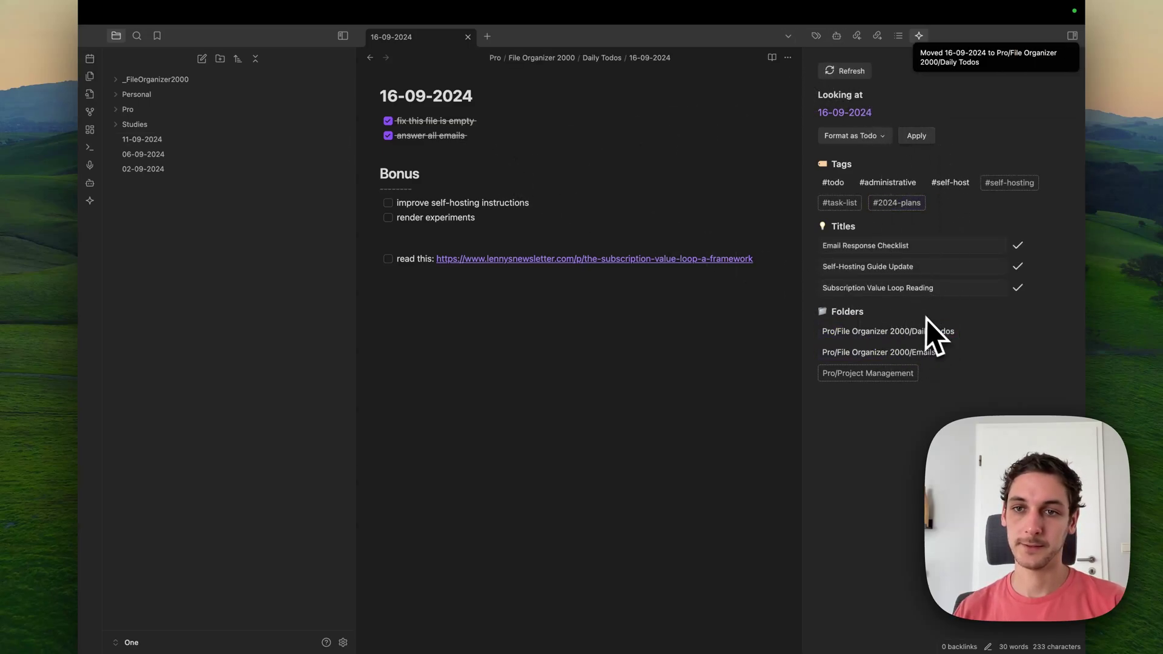
{"action": "left_click", "coordinate": [836, 182]}
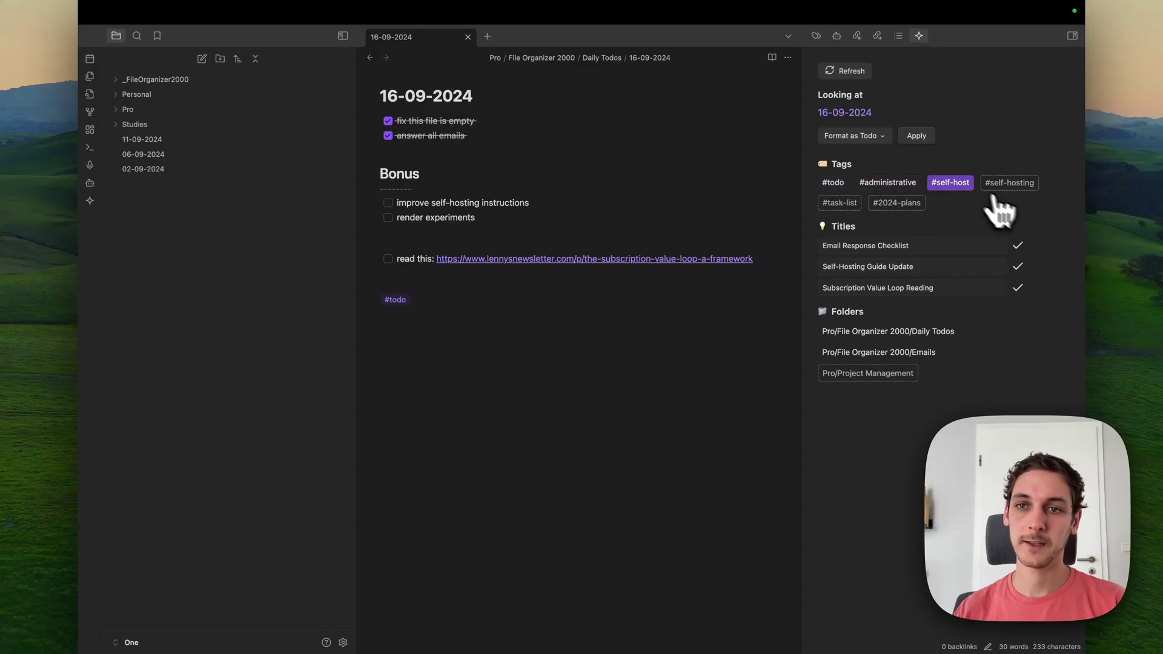
Step: Tag and file the 11-09-2024, 06-09-2024 and 02-09-2024 notes into Pro/File Organizer 2000/Daily Todos
{"action": "left_click", "coordinate": [206, 140]}
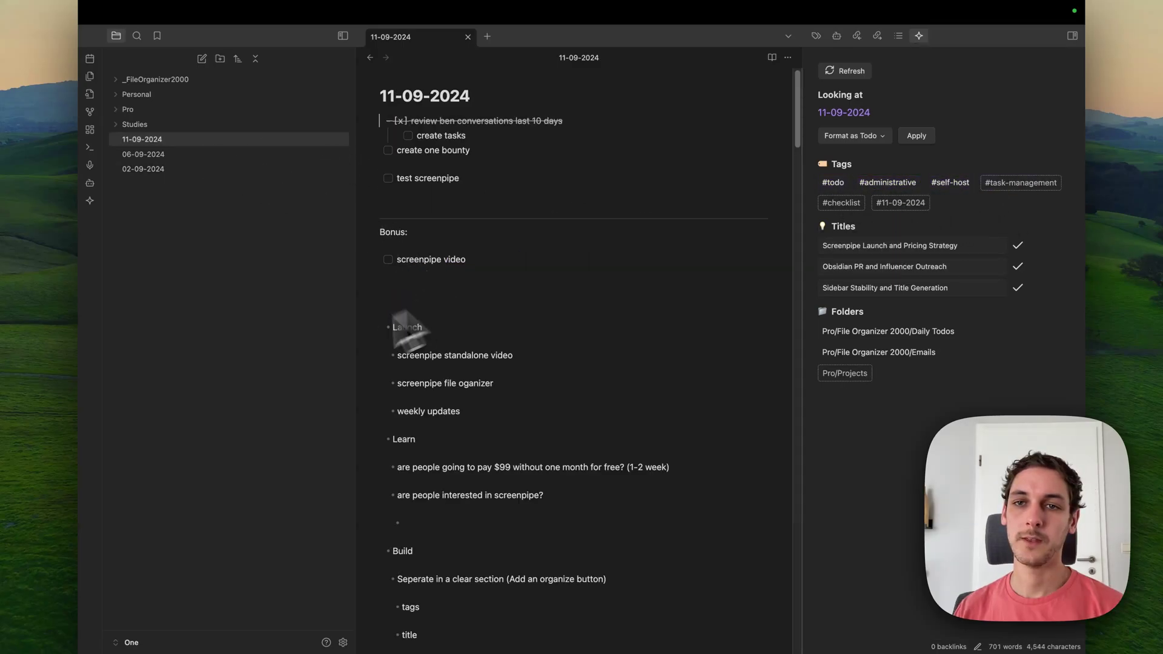
{"action": "left_click", "coordinate": [836, 182]}
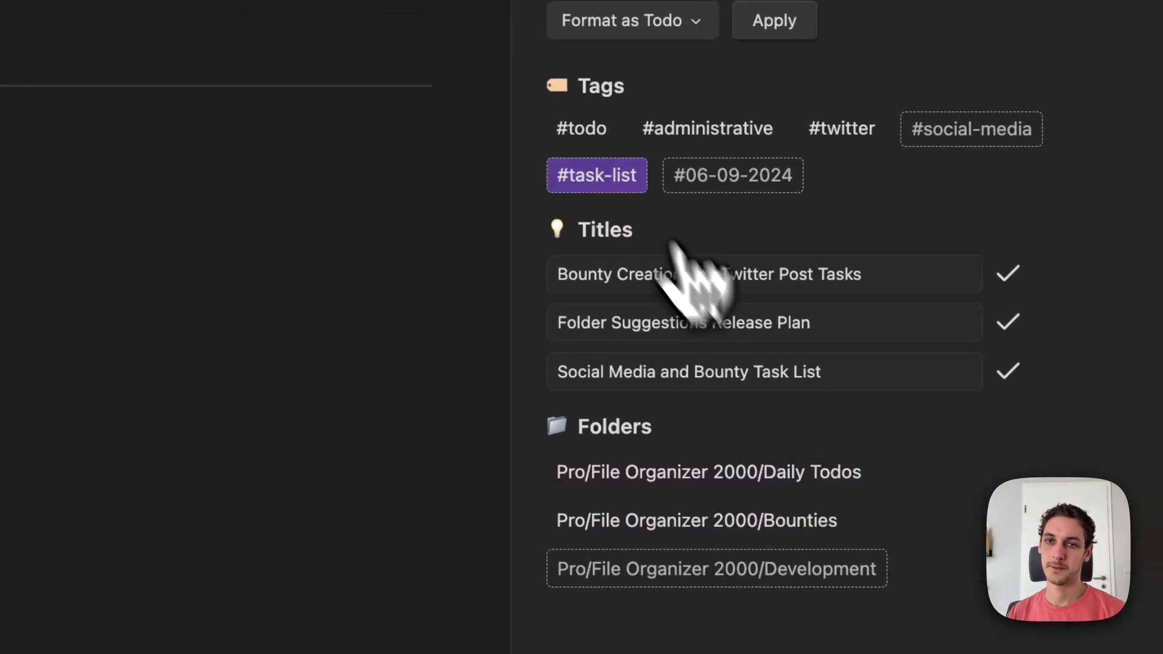
{"action": "left_click", "coordinate": [591, 136]}
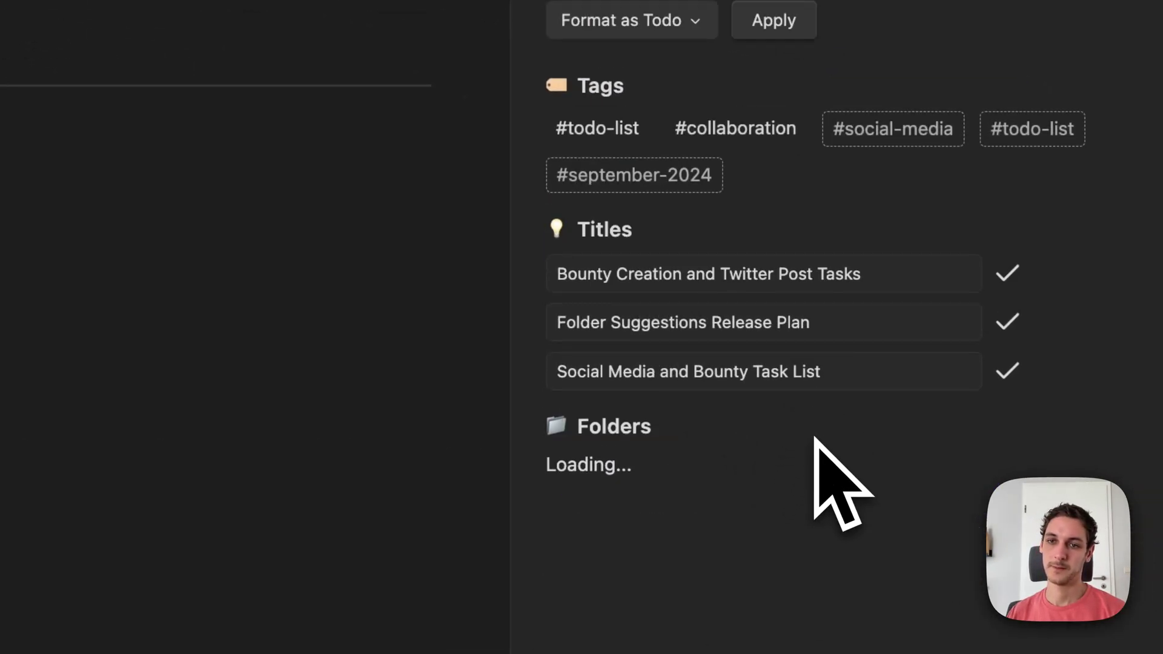
{"action": "left_click", "coordinate": [769, 485]}
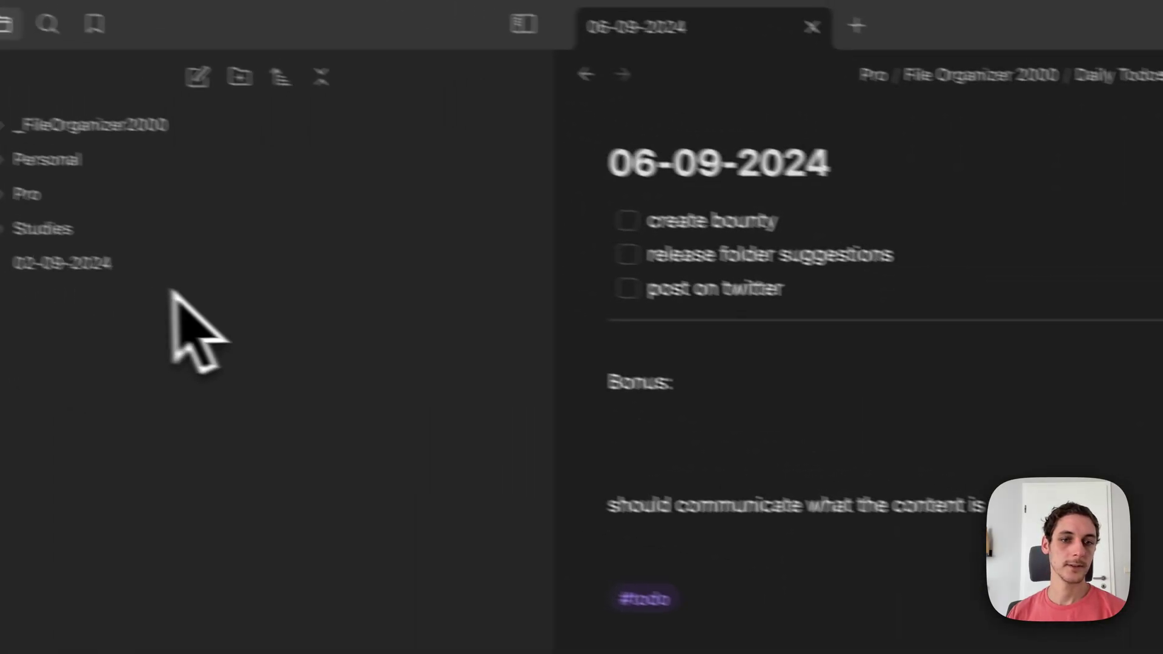
{"action": "left_click", "coordinate": [169, 265]}
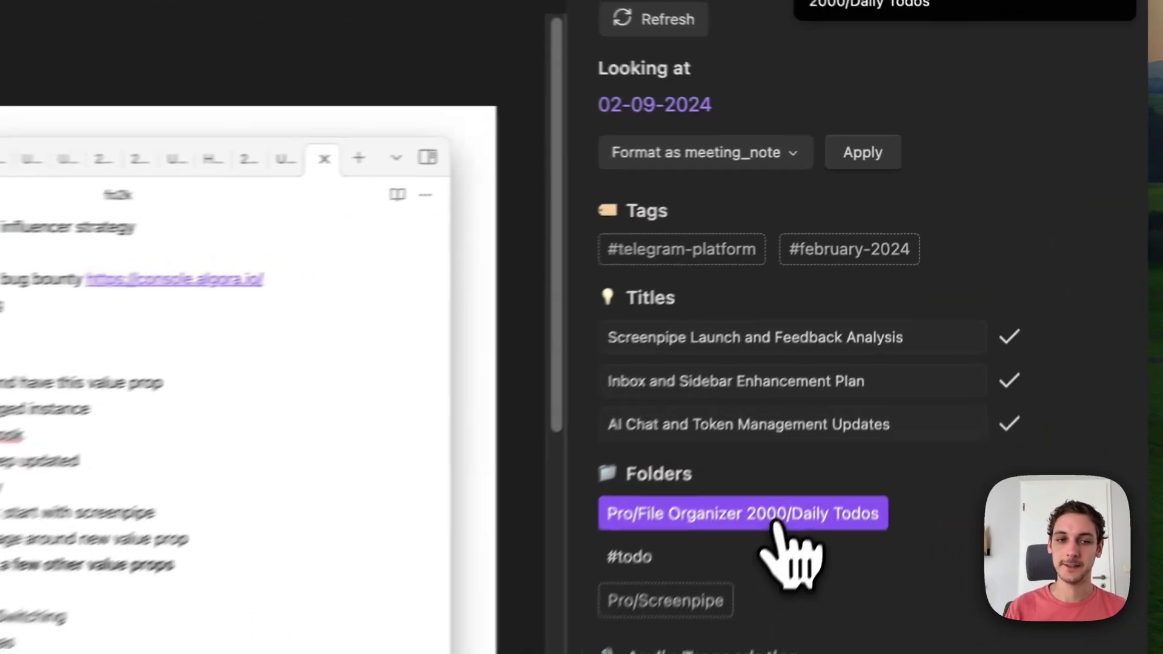
{"action": "left_click", "coordinate": [901, 313]}
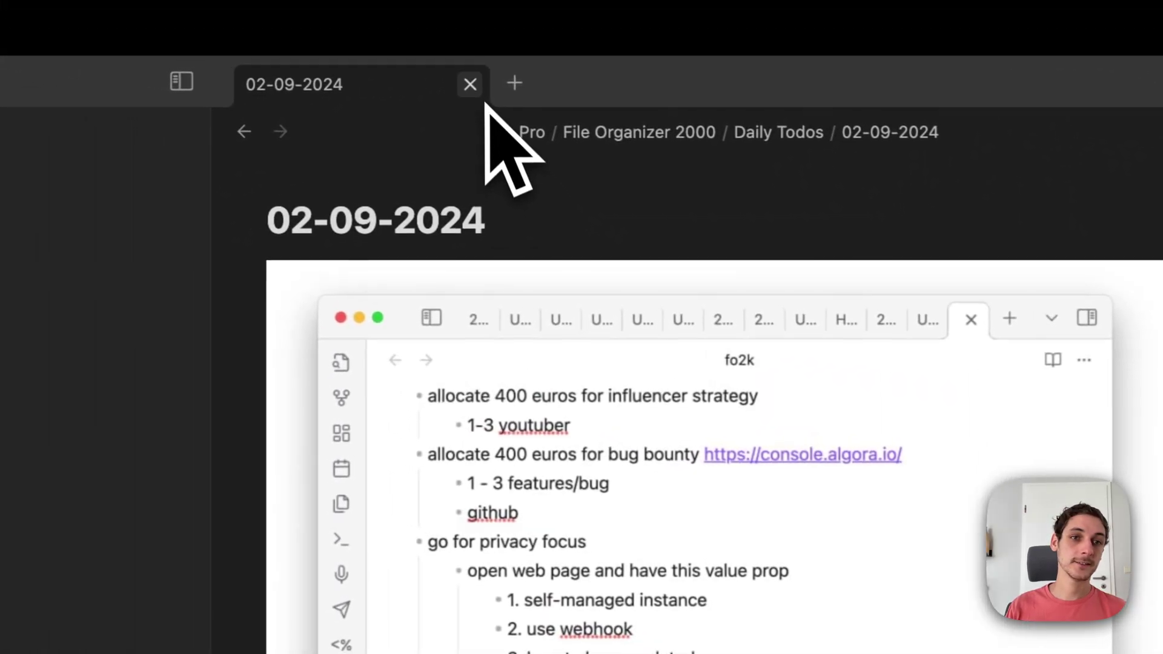
Step: Close the 02-09-2024 tab, check the Pro folders, and expand _FileOrganizer2000 to confirm its Inbox is empty
{"action": "left_click", "coordinate": [388, 73]}
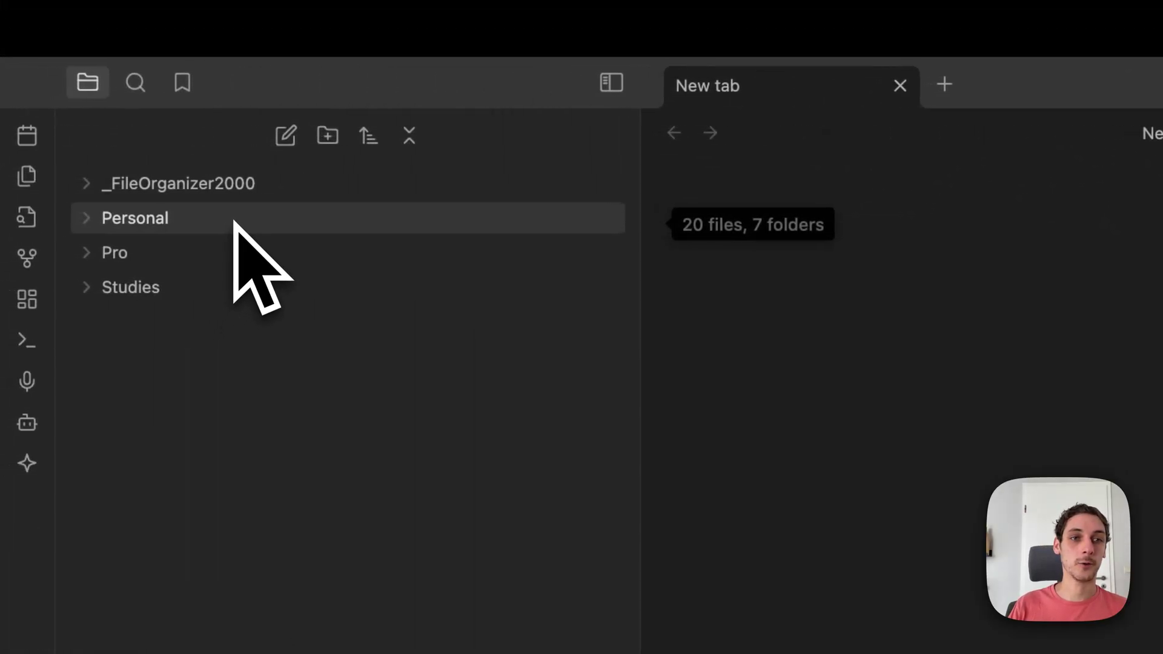
{"action": "left_click", "coordinate": [209, 252]}
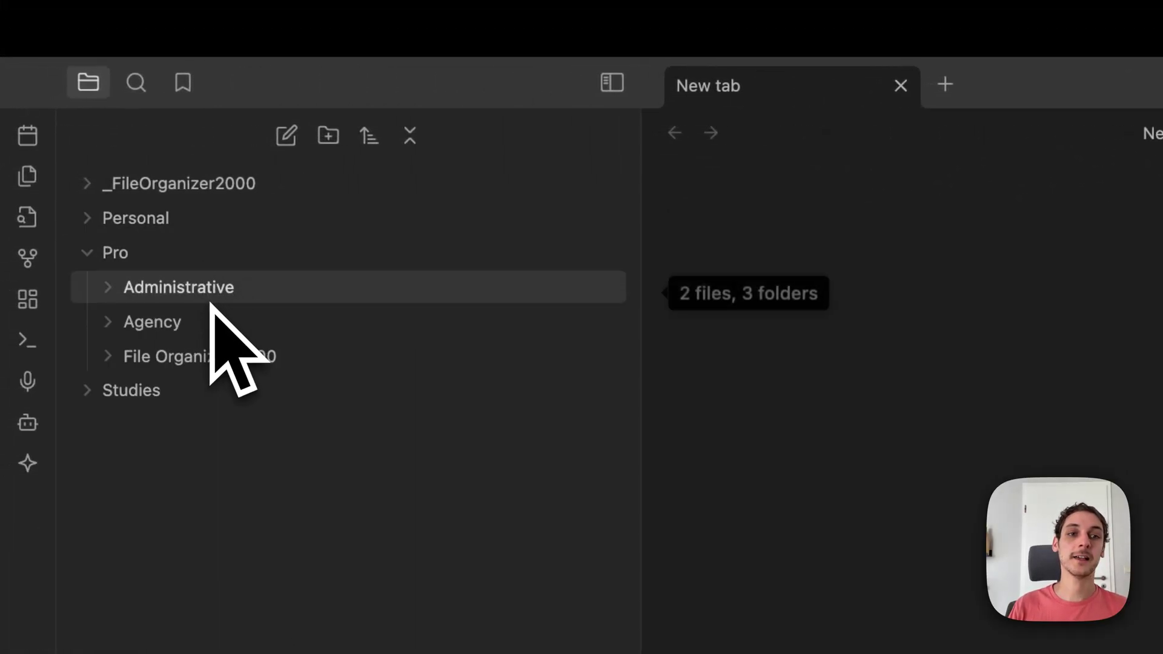
{"action": "left_click", "coordinate": [223, 358]}
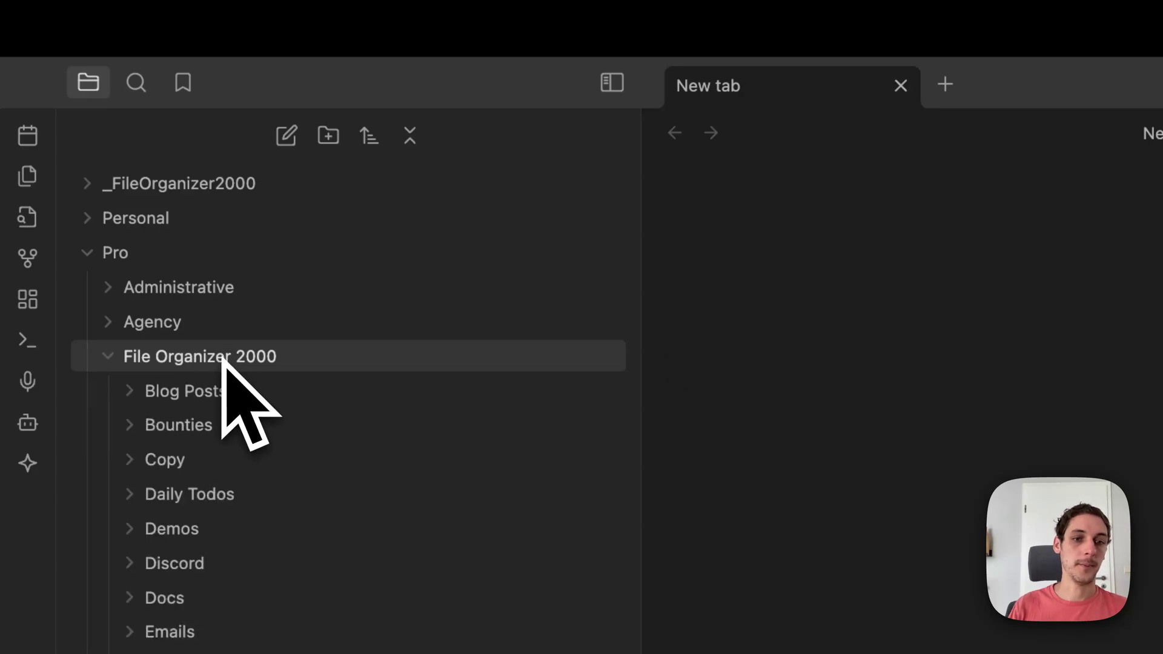
{"action": "left_click", "coordinate": [224, 360]}
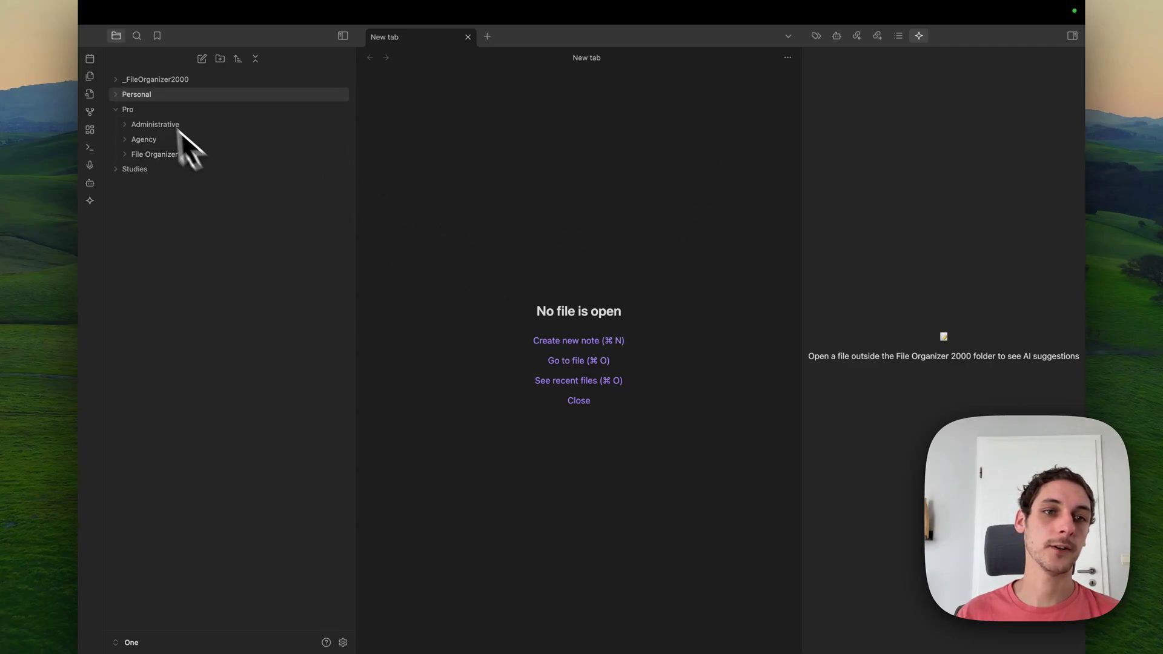
{"action": "left_click", "coordinate": [123, 80]}
{"action": "left_click", "coordinate": [148, 114]}
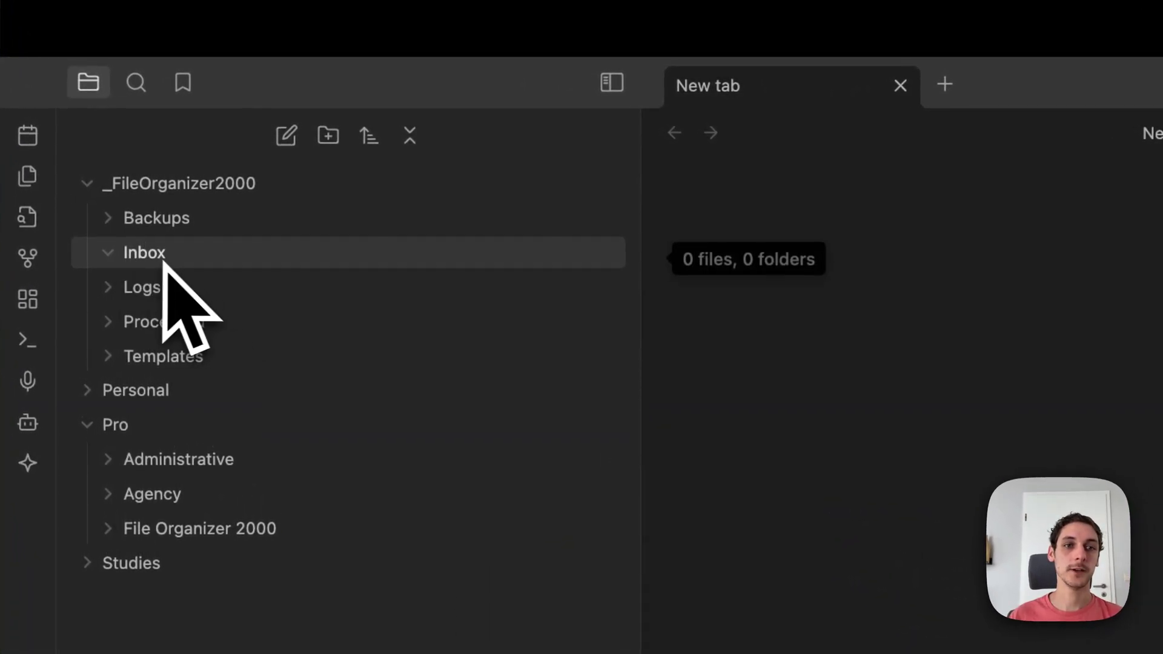
{"action": "left_click", "coordinate": [141, 427]}
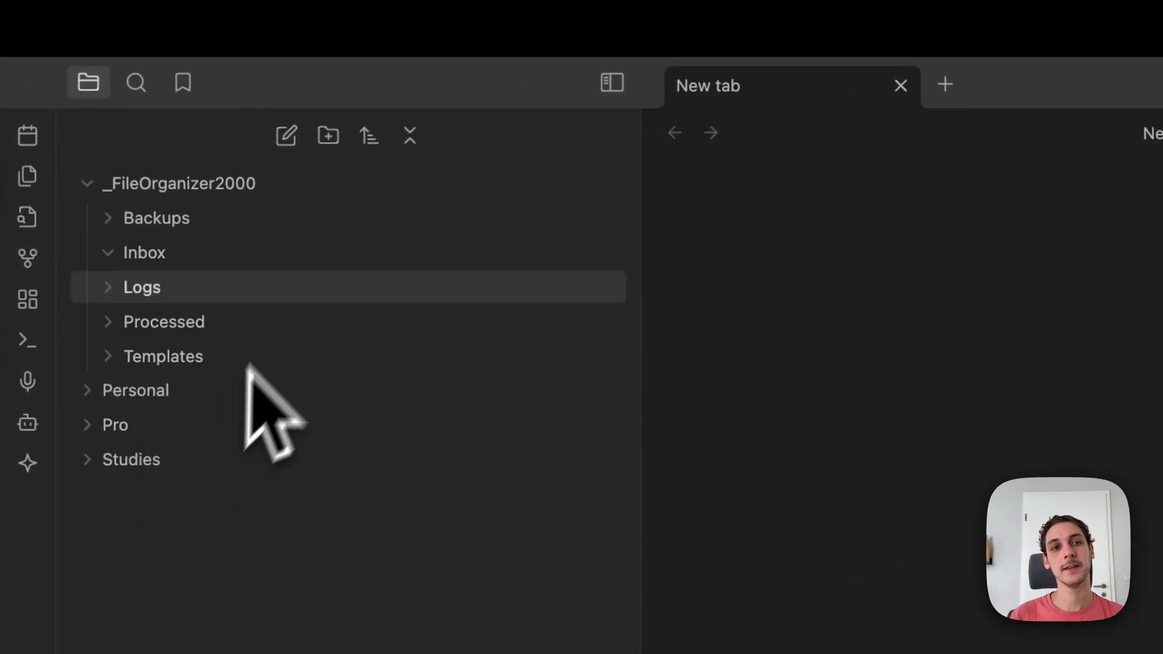